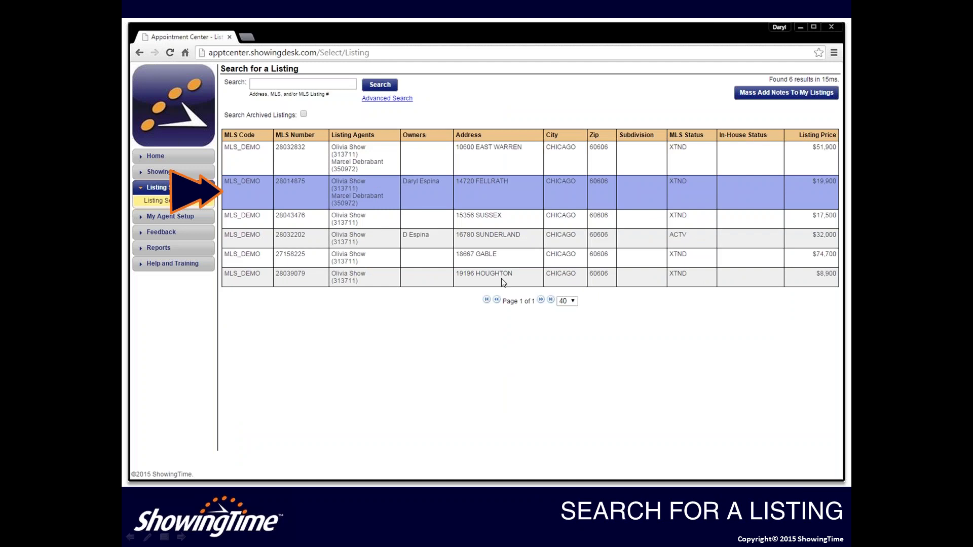
- Open the listing with MLS number 28014875 from the listing search results
left_click(455, 199)
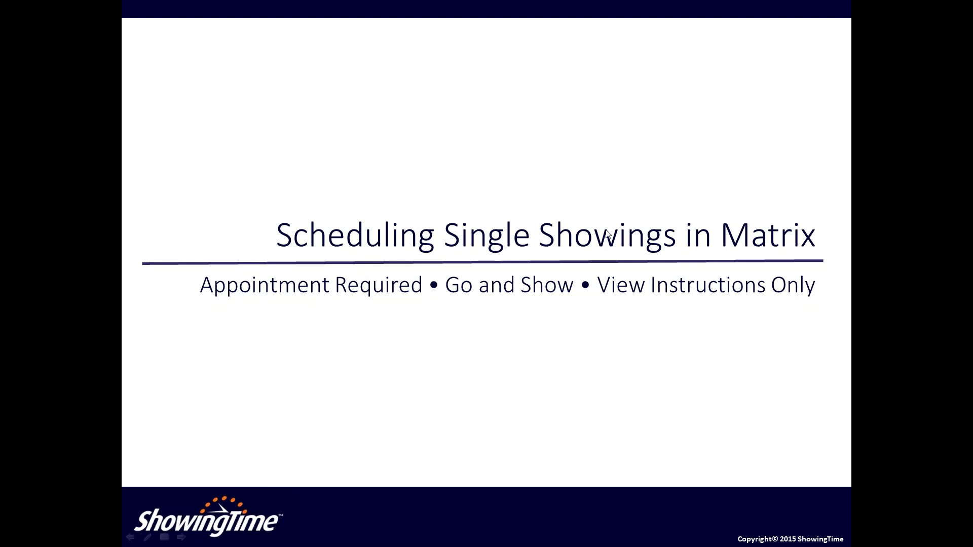
left_click(643, 218)
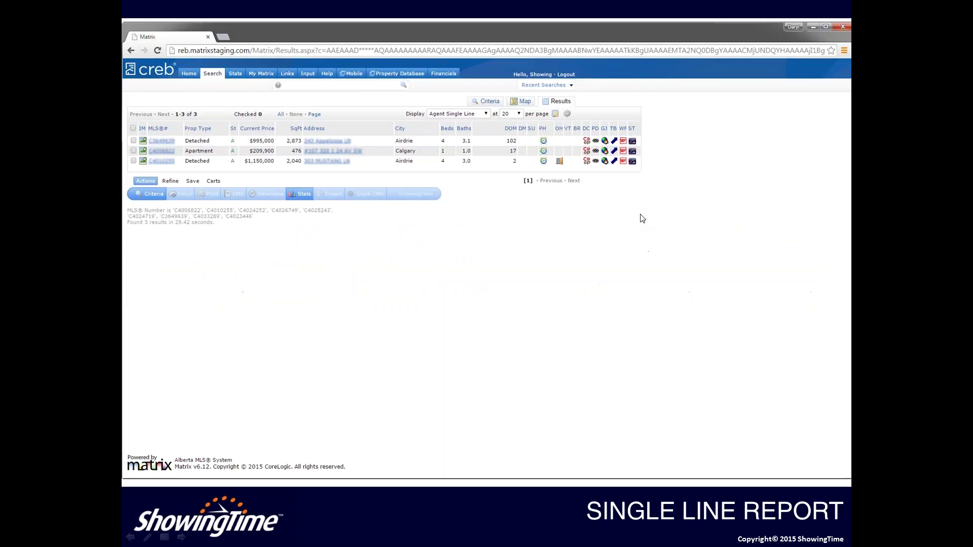
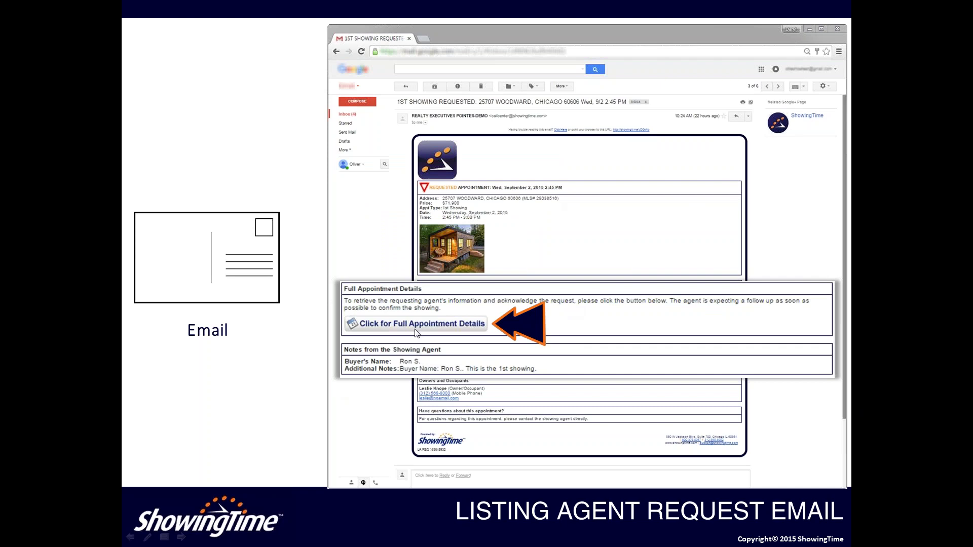
- Open the full appointment details from the first showing request email
left_click(472, 329)
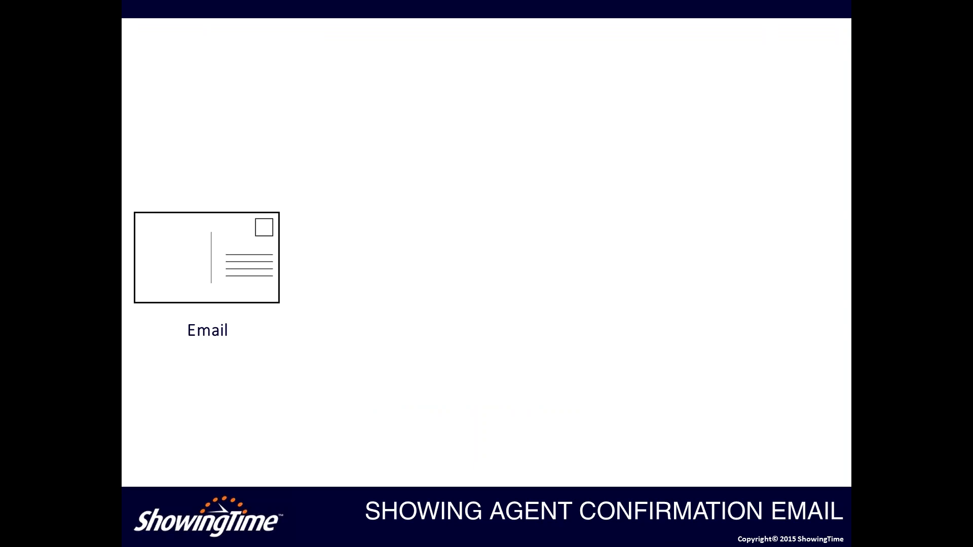
left_click(519, 376)
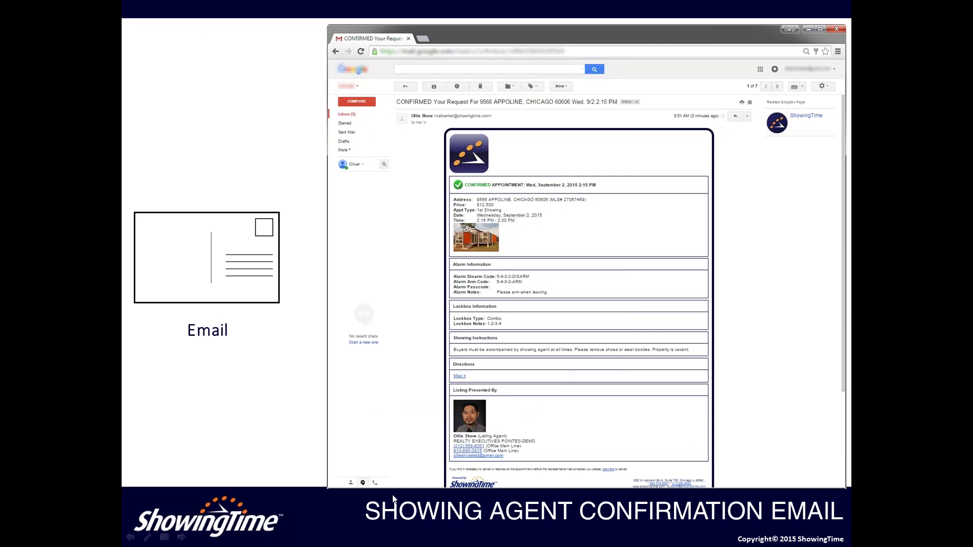
left_click(613, 257)
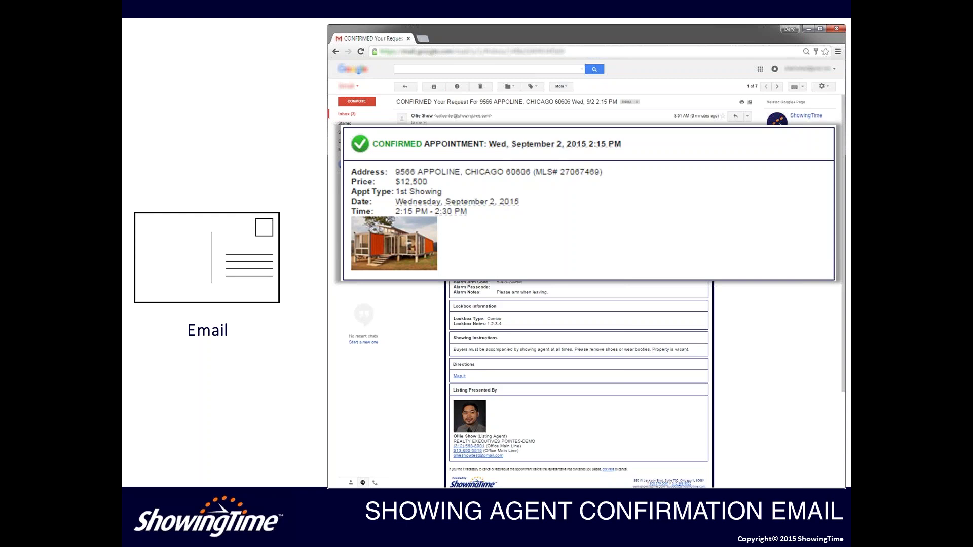
left_click(542, 330)
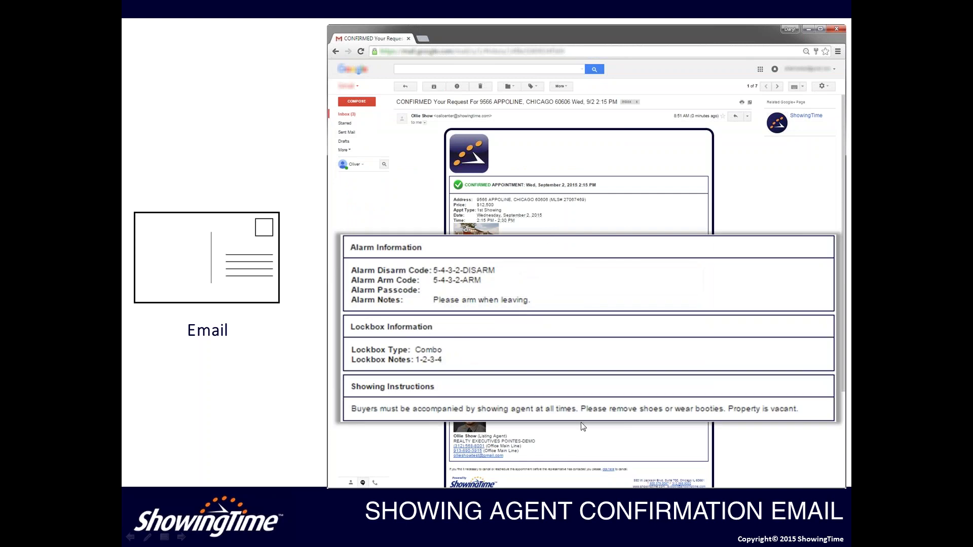
left_click(524, 391)
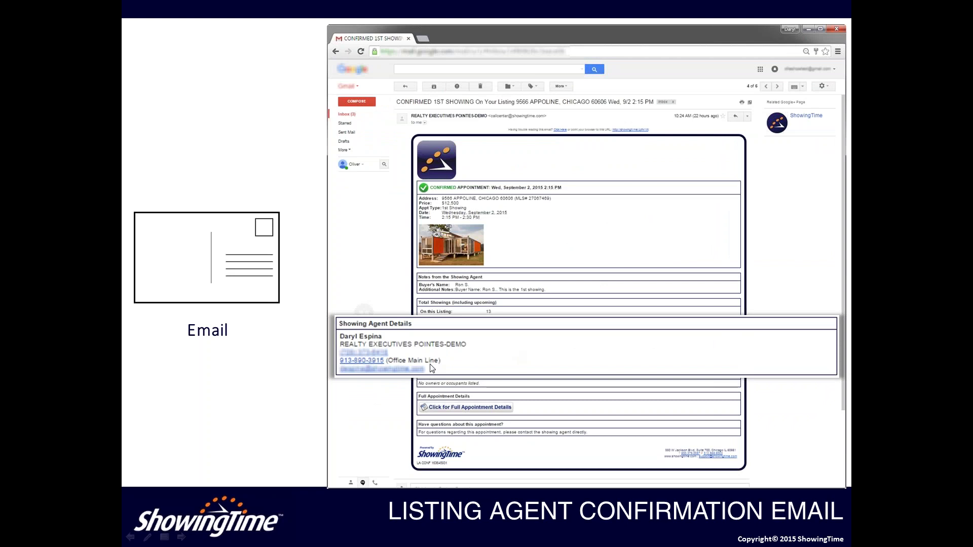
left_click(518, 285)
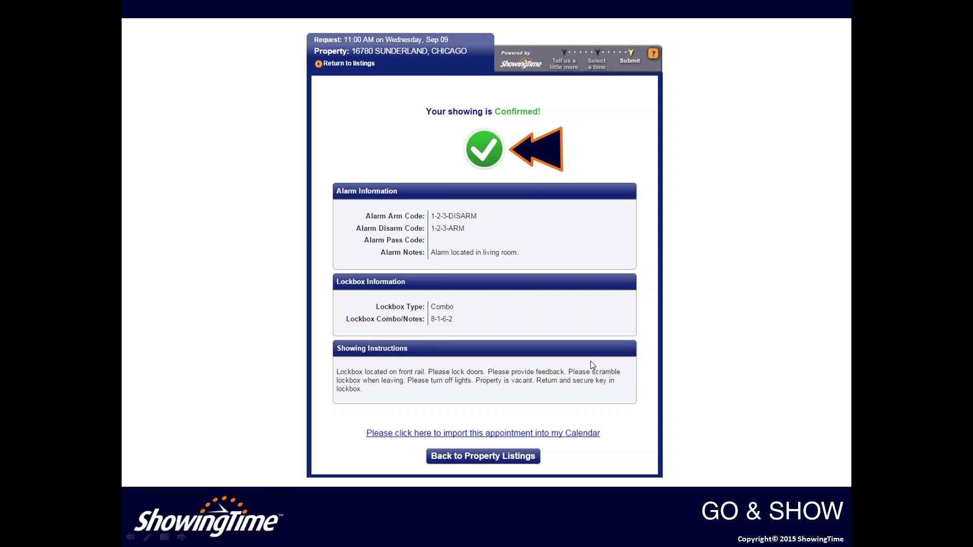
left_click(642, 361)
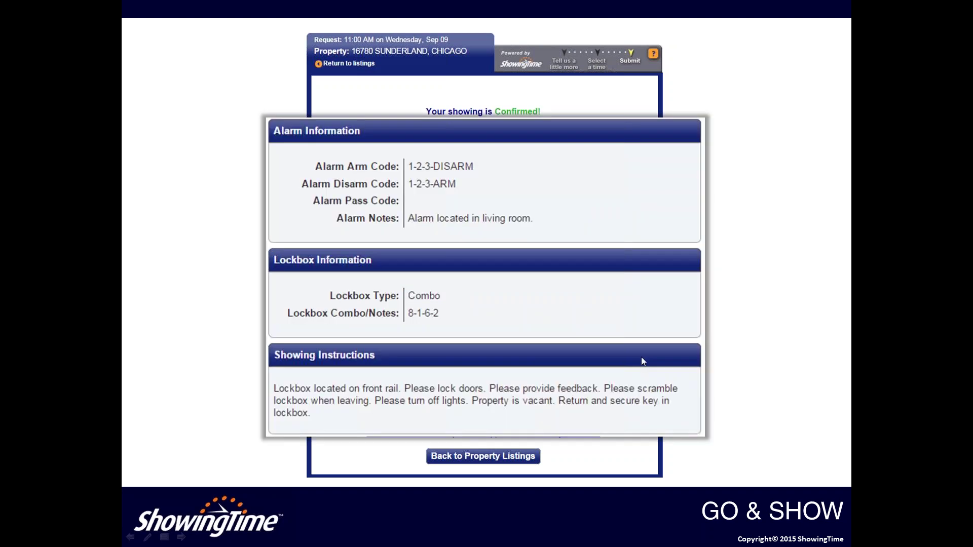
left_click(641, 360)
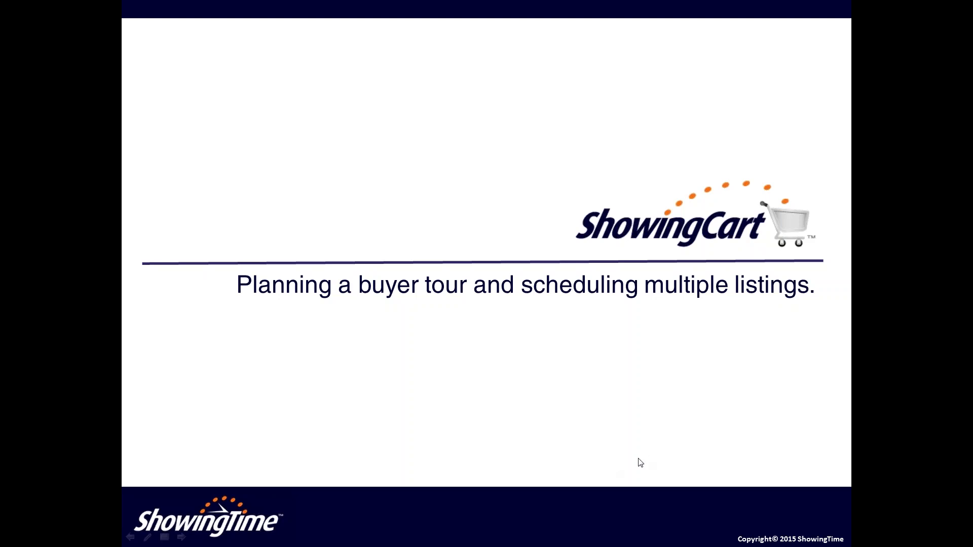
left_click(694, 378)
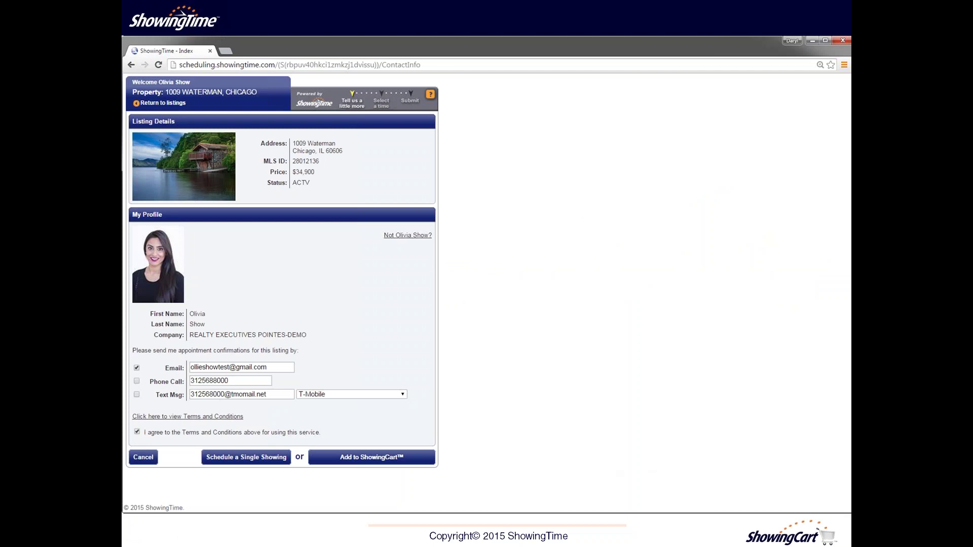
- Add the listing to ShowingCart and create a new city tour dated 8/5/2015, named after the buyer
left_click(440, 465)
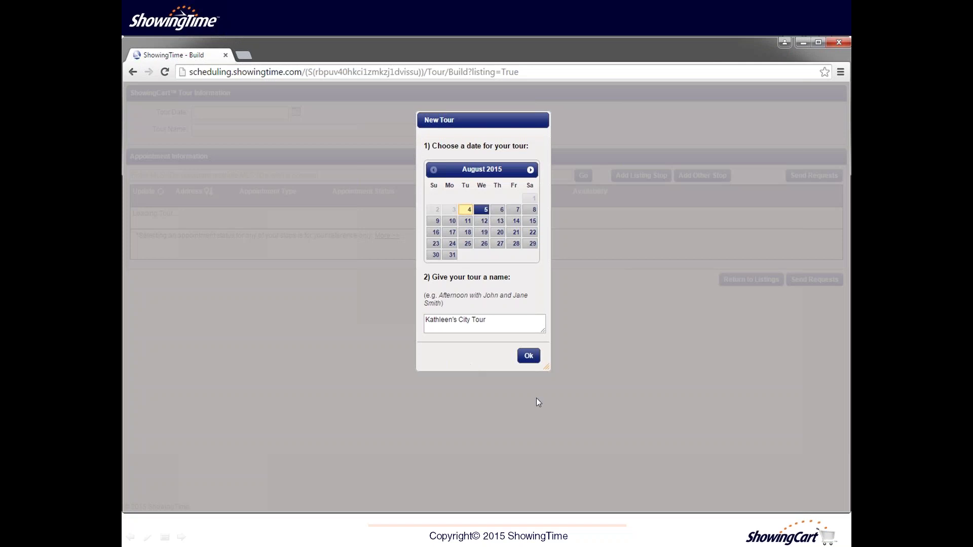
left_click(529, 356)
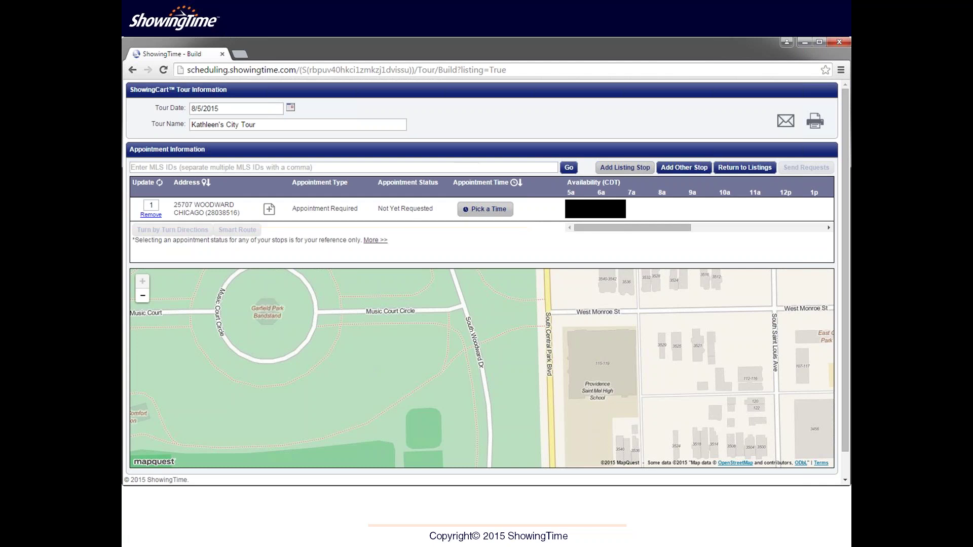
- Enter MLS IDs 28038516, 28042488, 28051534 and 27067469 as listing stops for the tour
left_click(304, 176)
type("28038516,28042488,28051534,27067469")
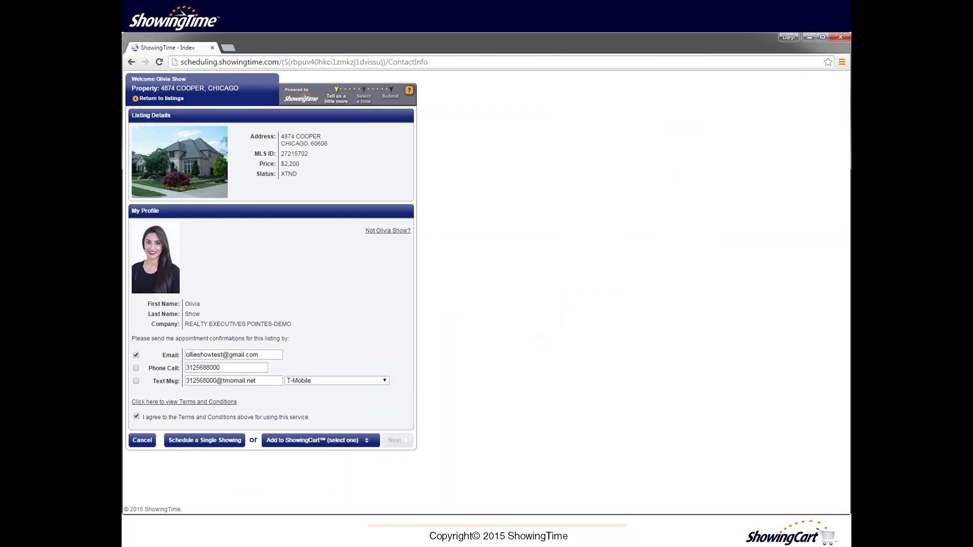
- Add the listing with MLS ID 27215702 to the existing ShowingCart tour on 9/14/2015
left_click(380, 449)
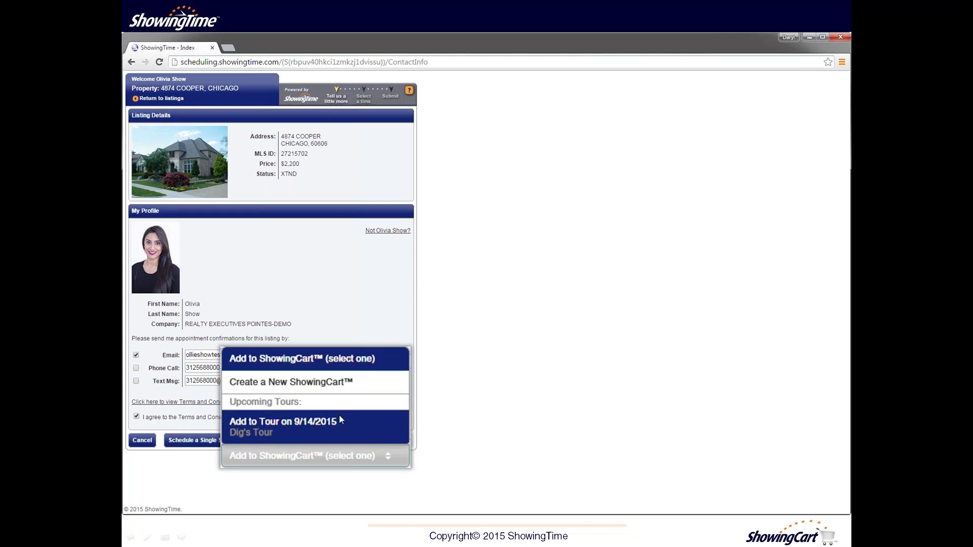
left_click(365, 421)
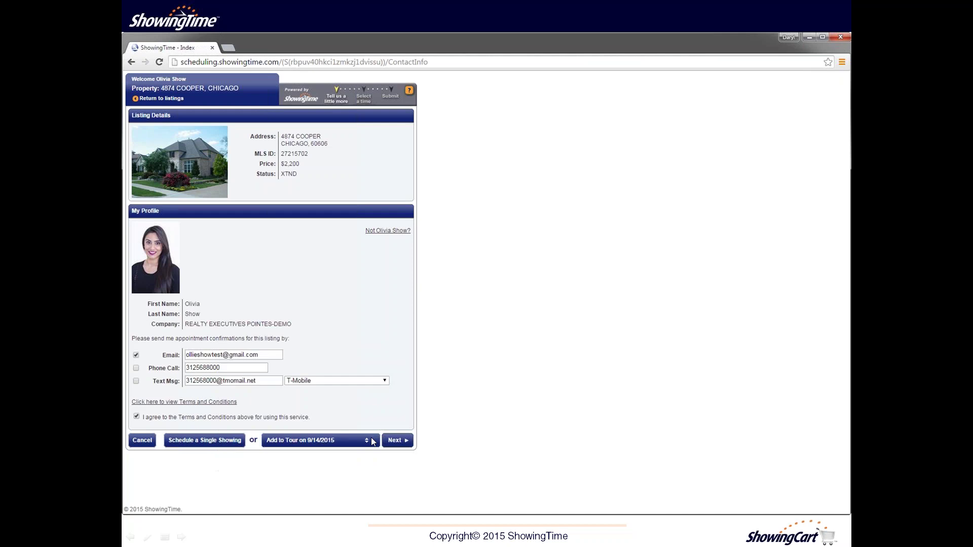
left_click(398, 440)
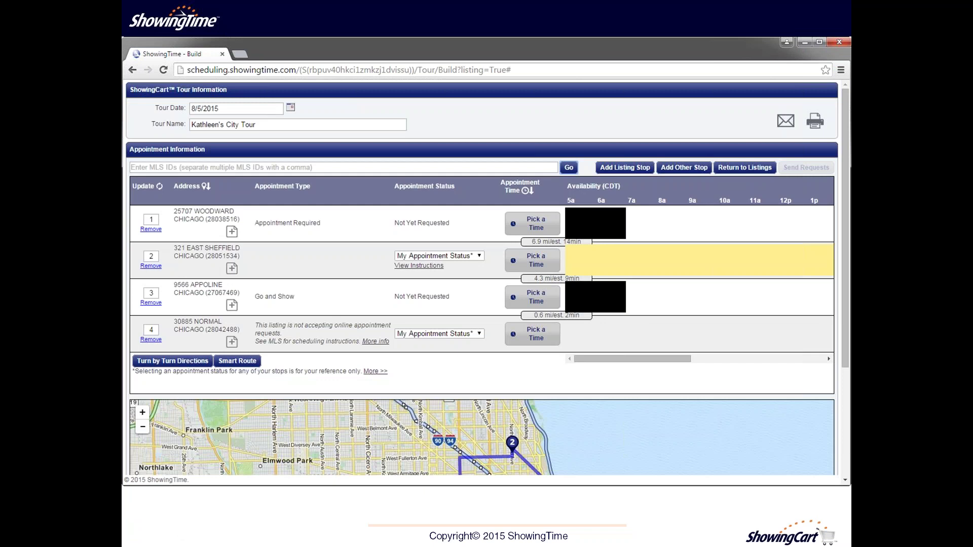
- Add the ShowingTime Office in Chicago, IL as another tour stop, with its street address and ZIP code
left_click(689, 181)
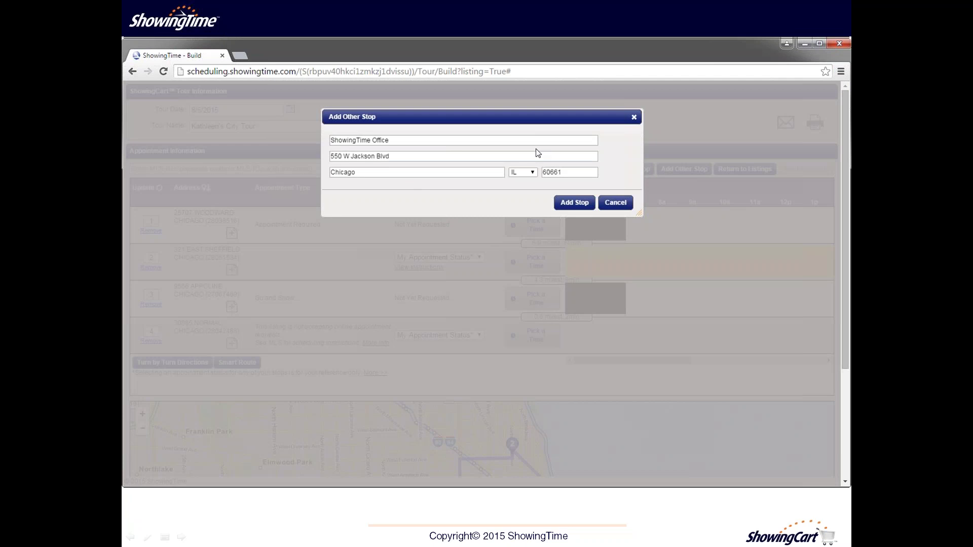
left_click(581, 208)
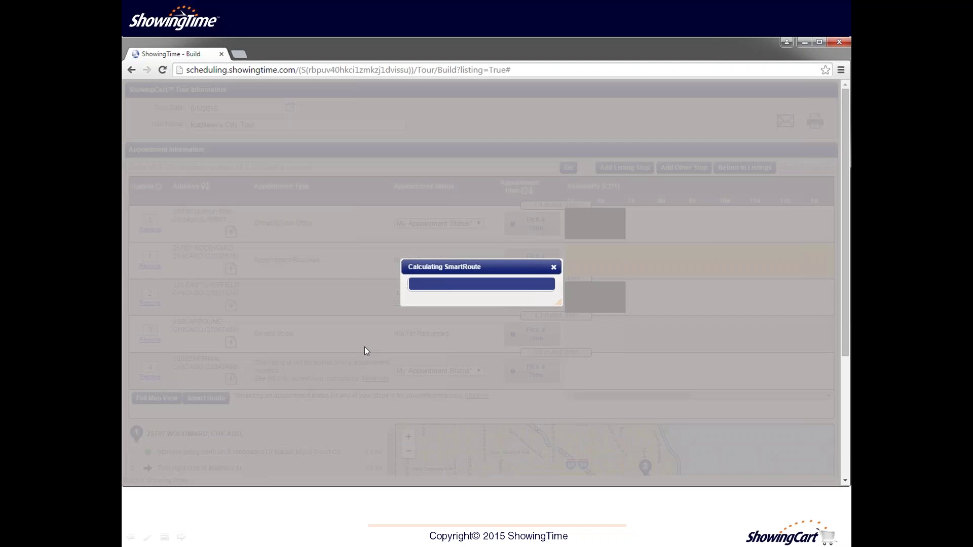
- Schedule stop 5 as a 1st Showing from 7:45 AM to 8:00 AM with the note "Cash buyer ready to make an offer!" and send the requests
scroll(363, 346, "down", 5)
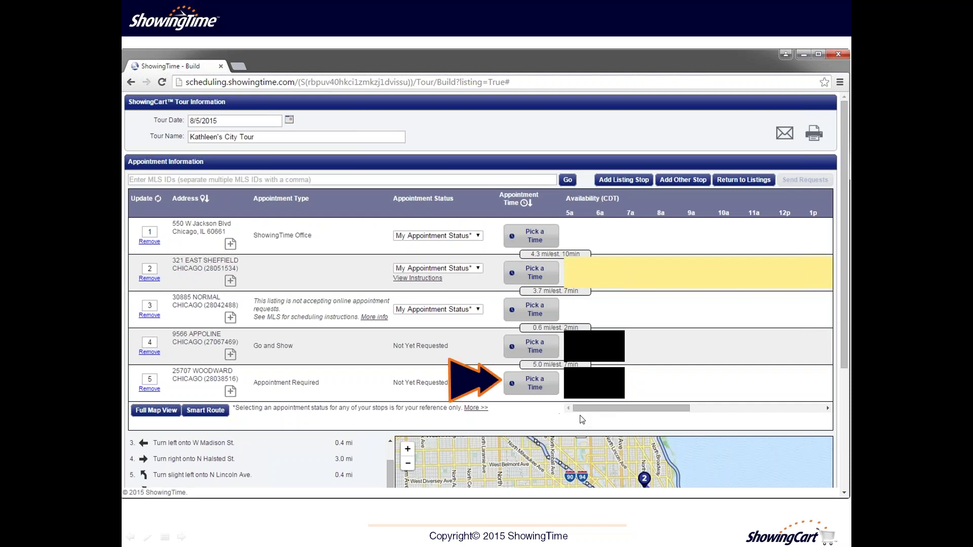
left_click(551, 390)
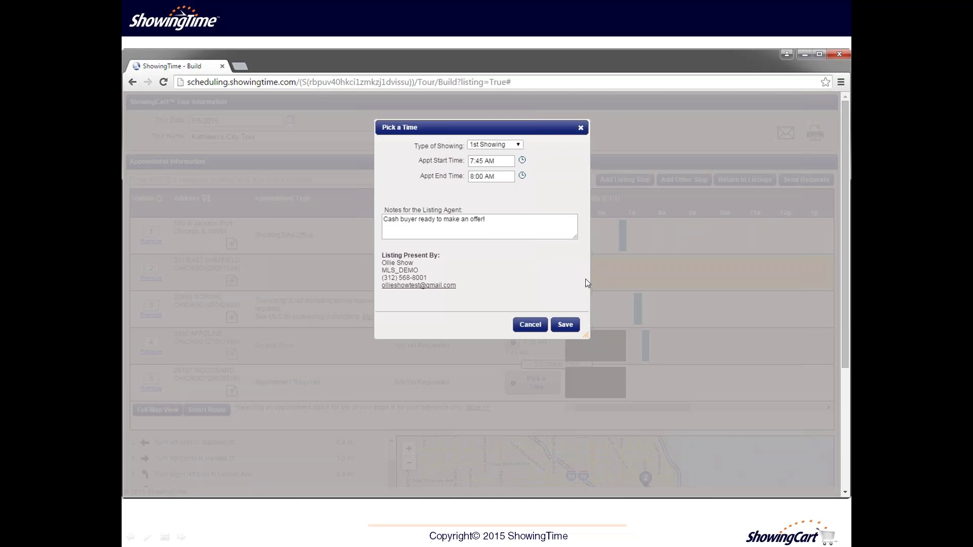
left_click(576, 330)
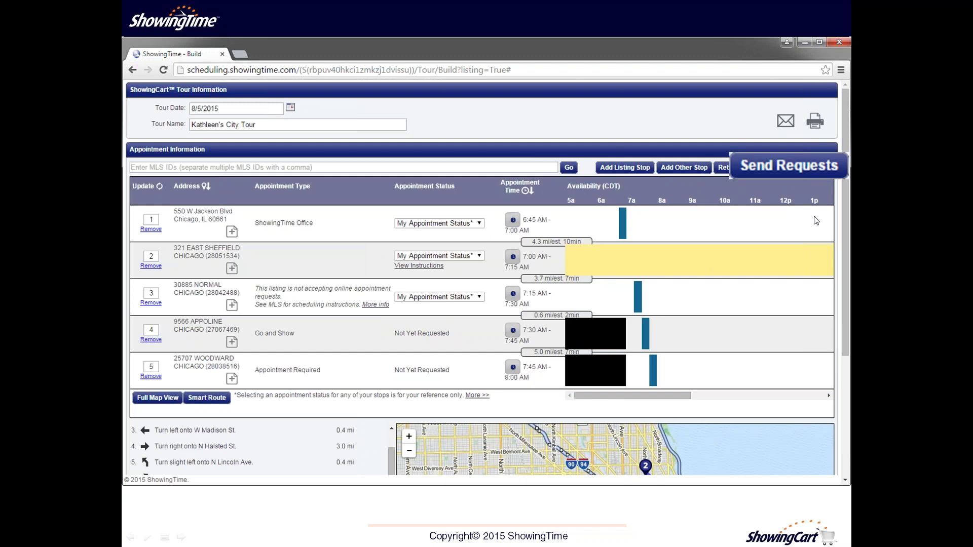
left_click(795, 163)
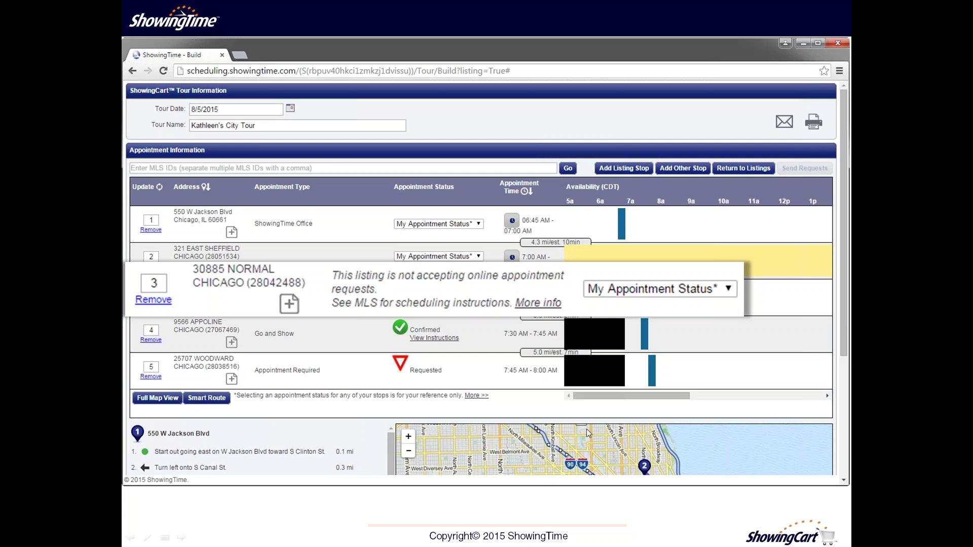
- Set stop 3's appointment status to Confirmed and save the note "Meet listing agent there."
left_click(729, 290)
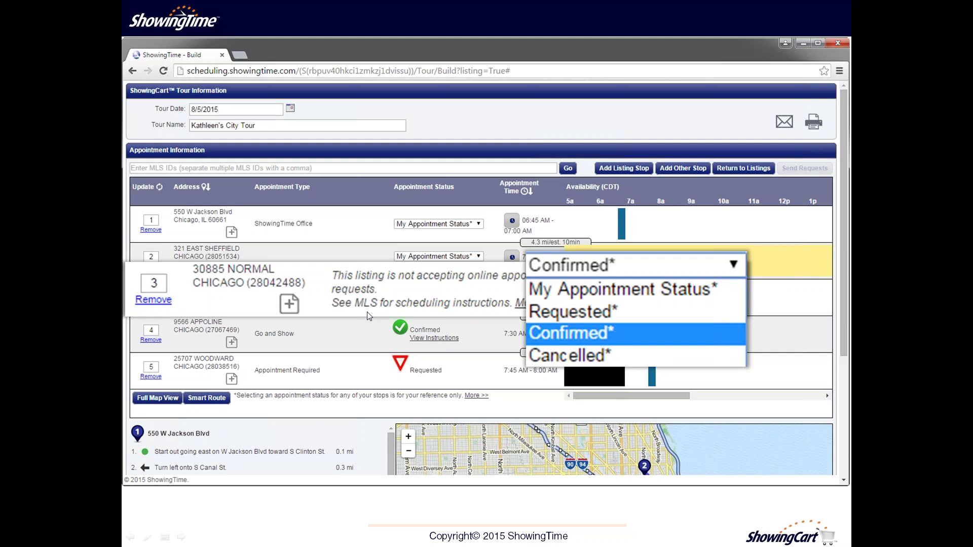
left_click(294, 307)
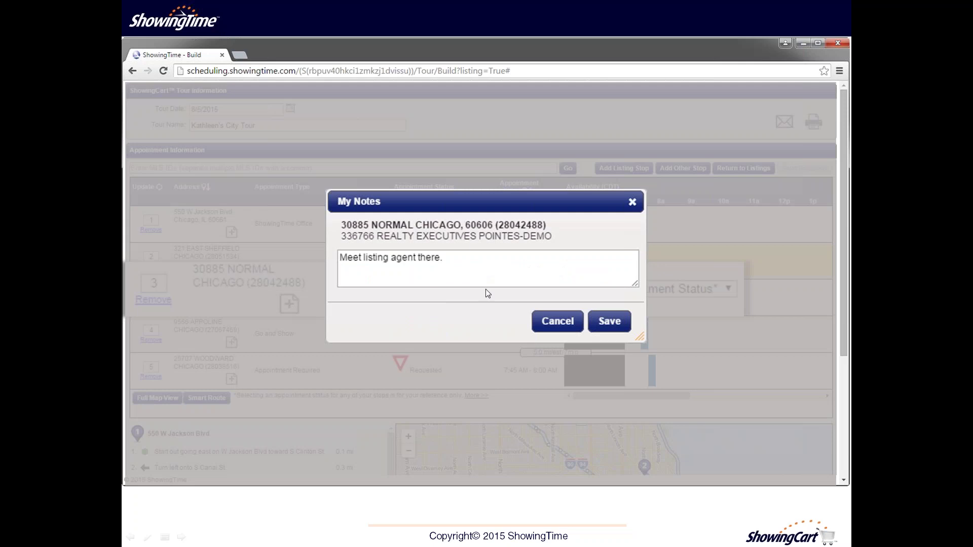
left_click(603, 321)
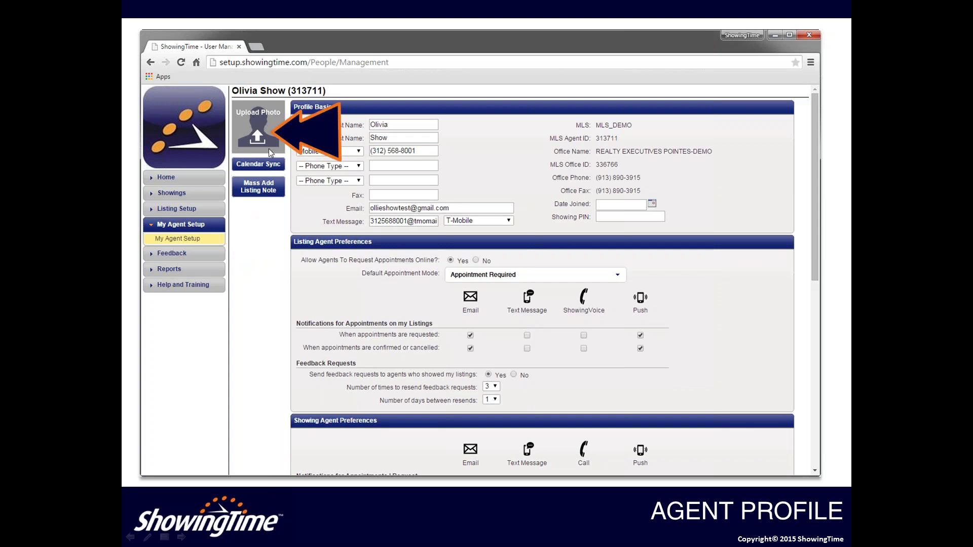
- Upload the agent's portrait from the Pictures library as the profile photo
left_click(277, 131)
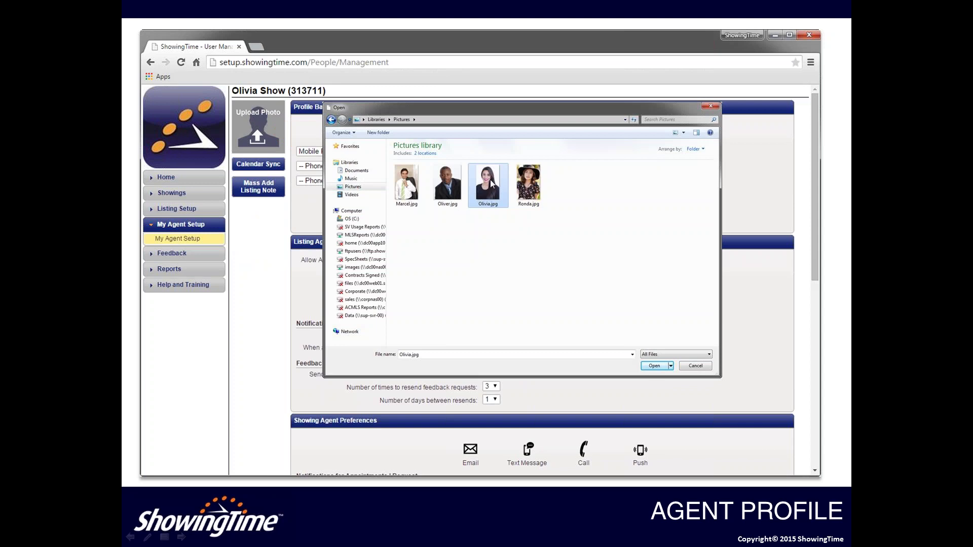
double_click(492, 180)
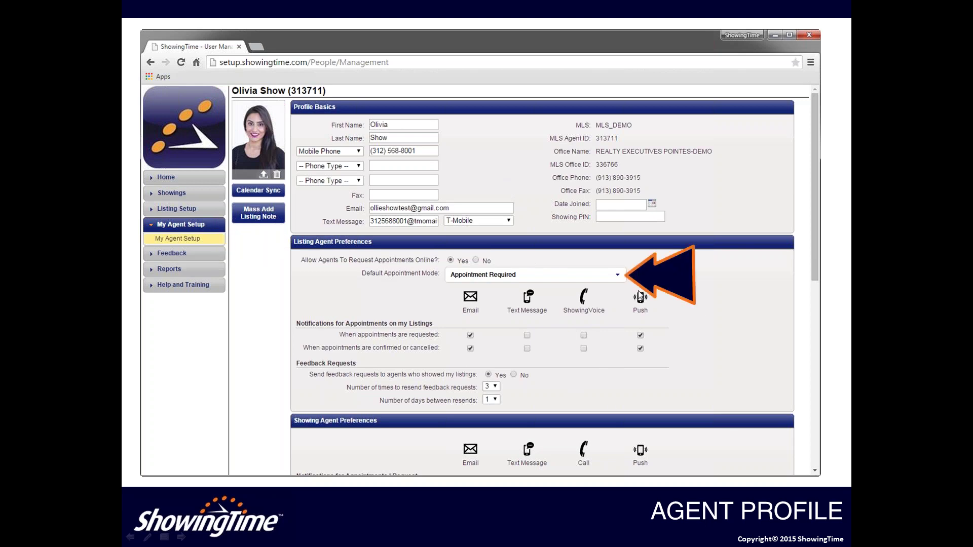
- Set the default appointment mode to Go and Show in the listing agent preferences and save the profile
left_click(618, 277)
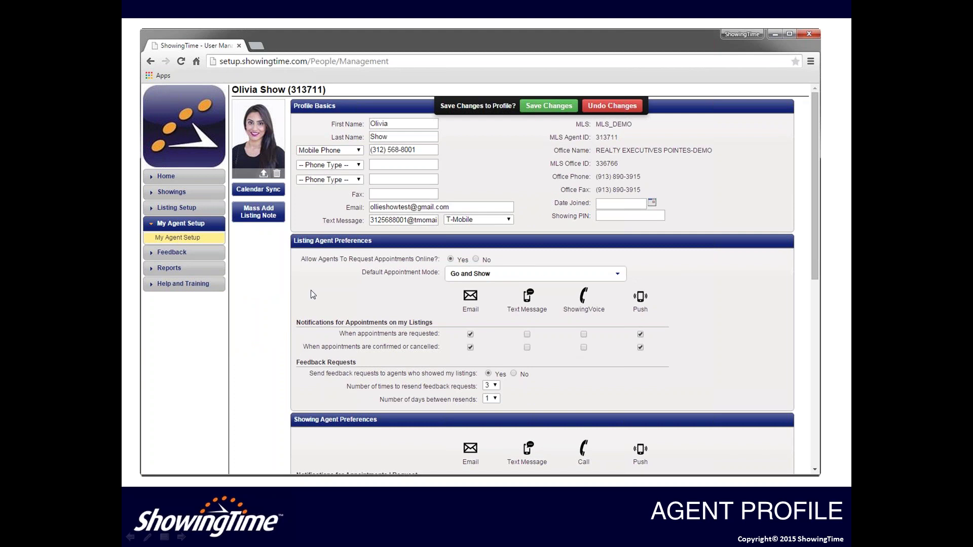
left_click(549, 106)
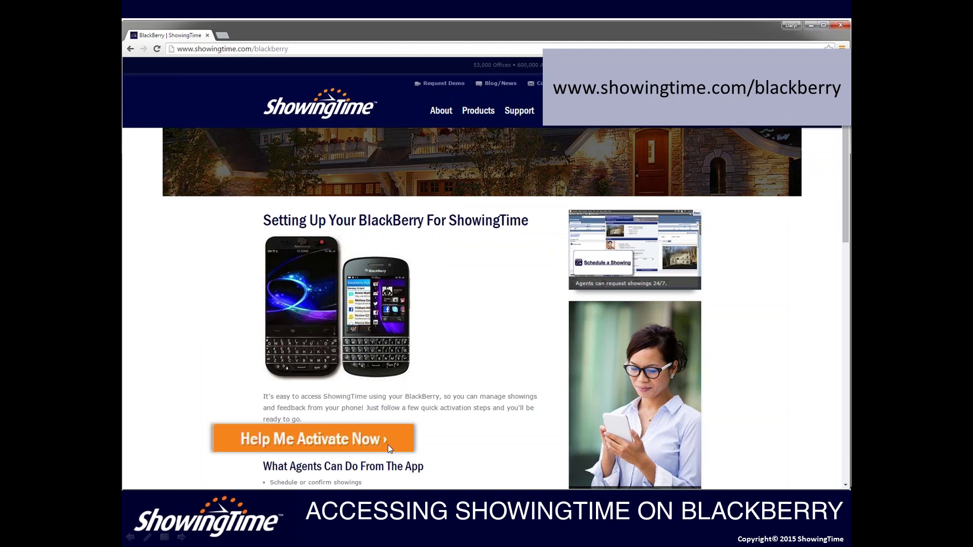
- Start the BlackBerry activation for ShowingTime and follow the registration link in the verification email
left_click(384, 439)
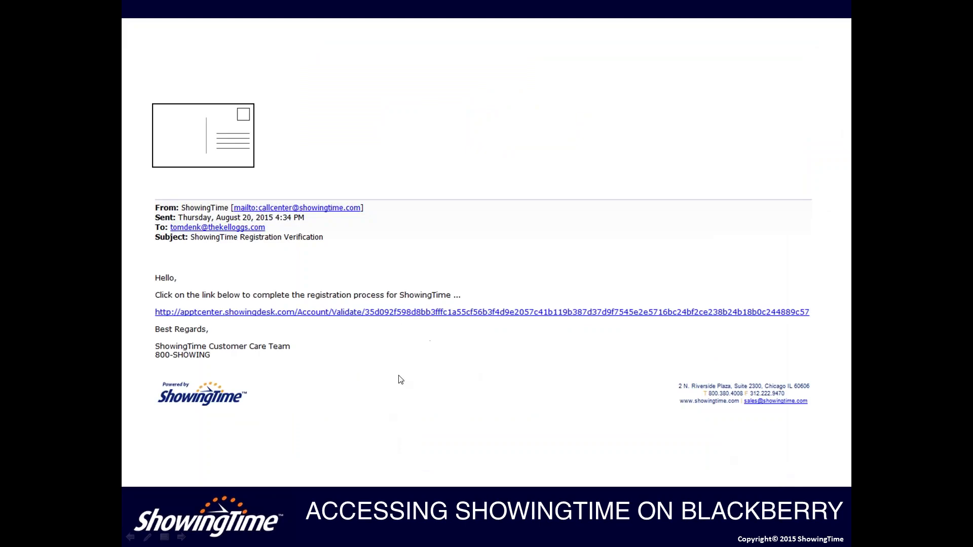
left_click(476, 314)
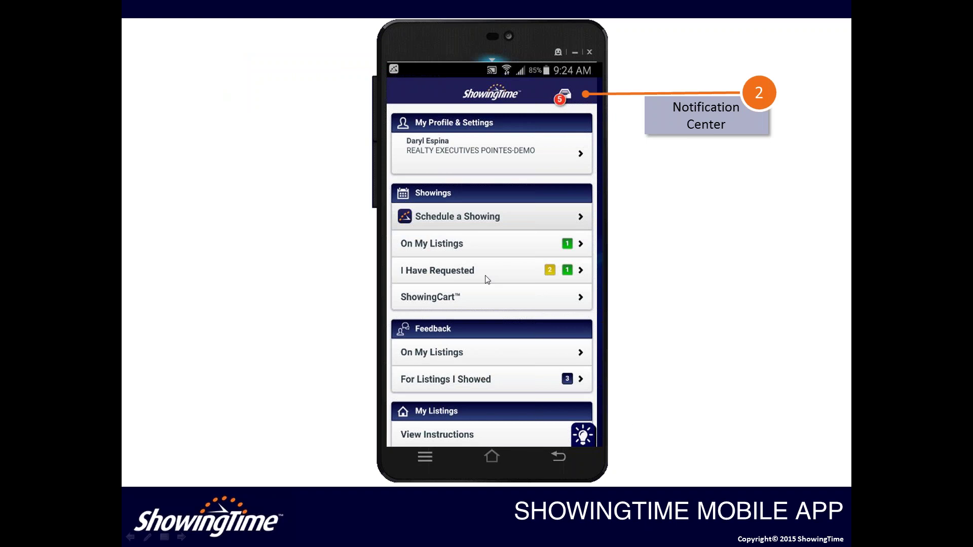
left_click(746, 349)
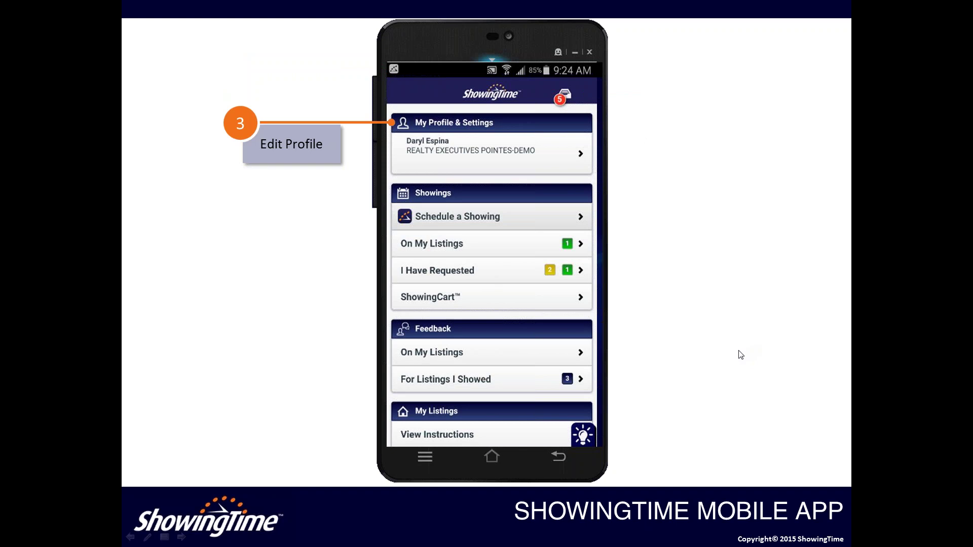
left_click(741, 355)
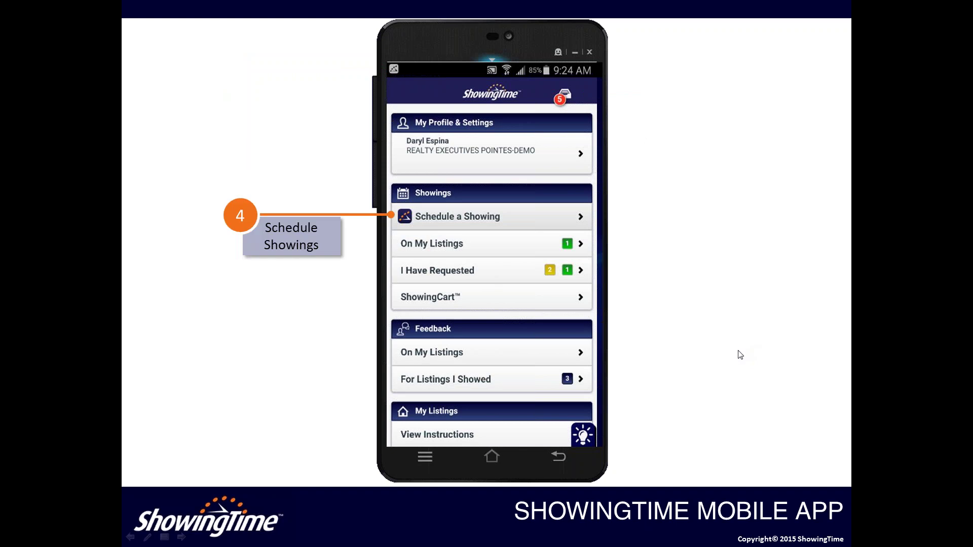
left_click(715, 300)
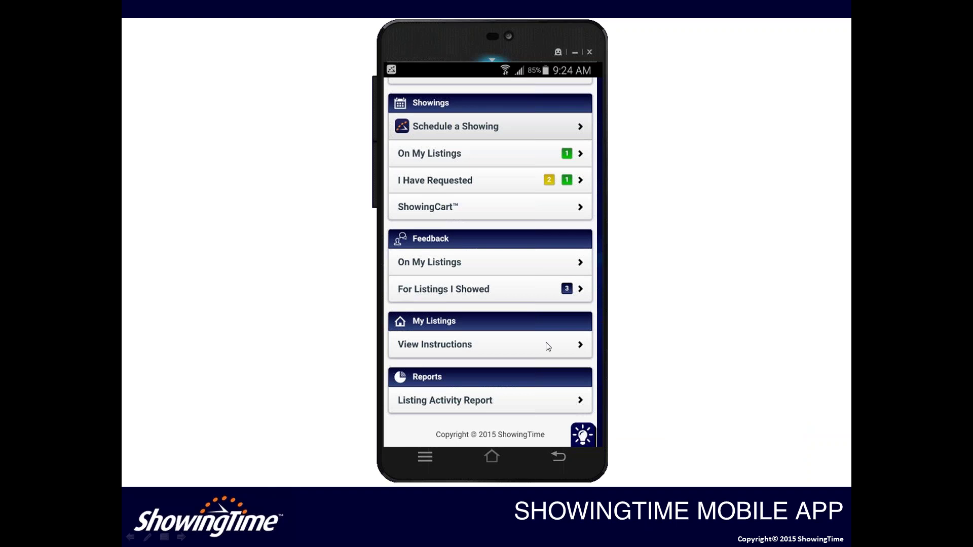
left_click(550, 368)
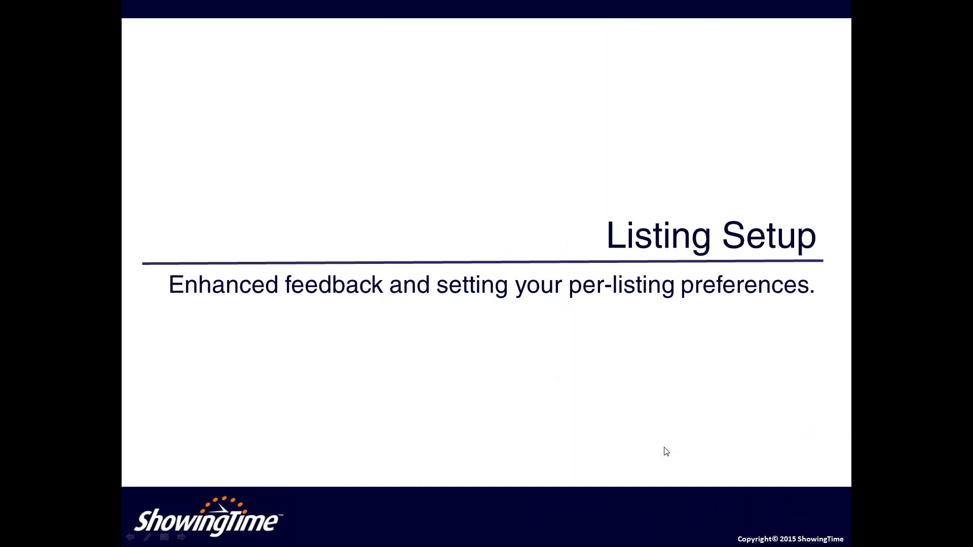
left_click(675, 414)
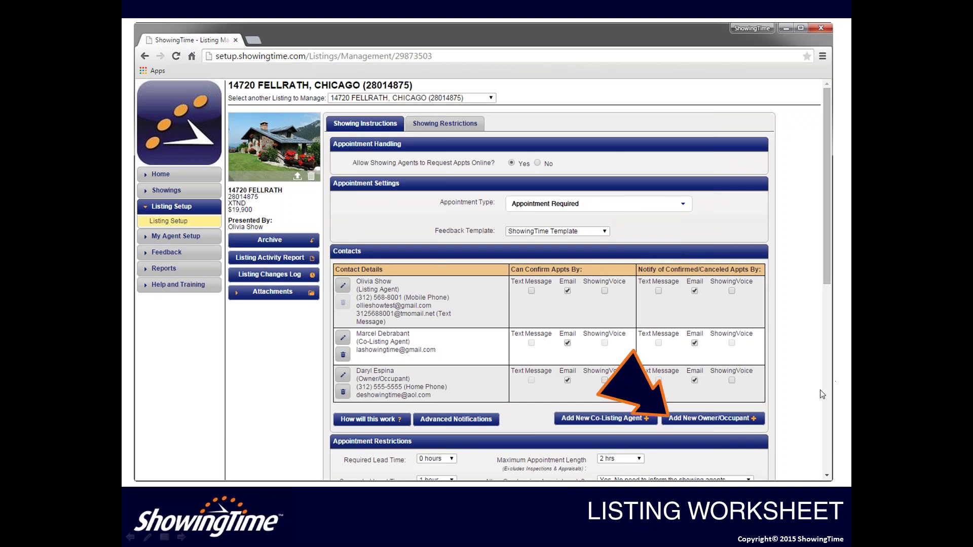
left_click(734, 417)
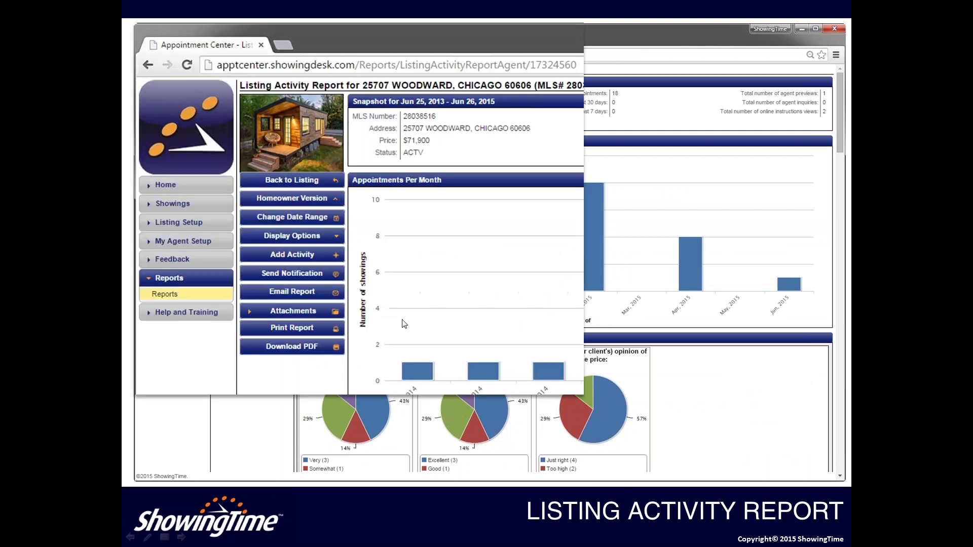
left_click(308, 203)
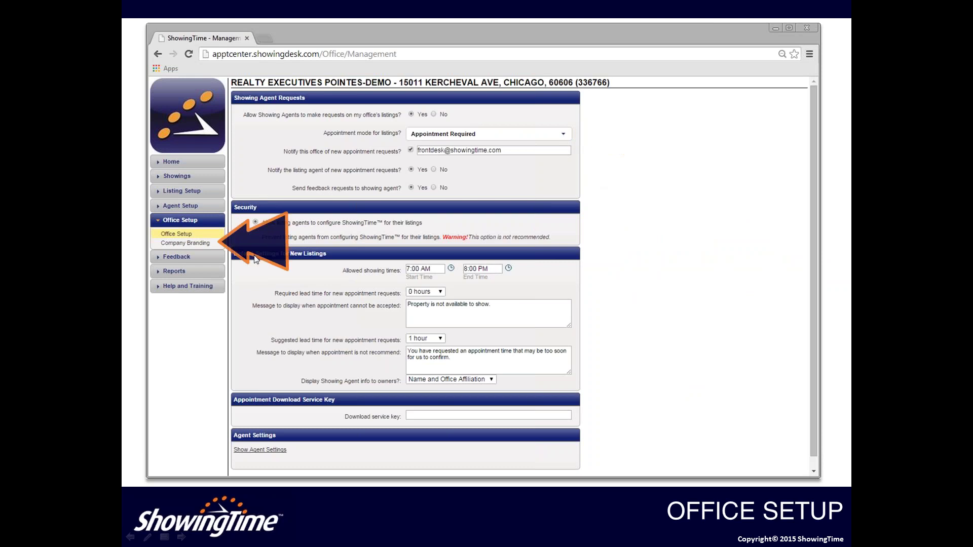
left_click(202, 246)
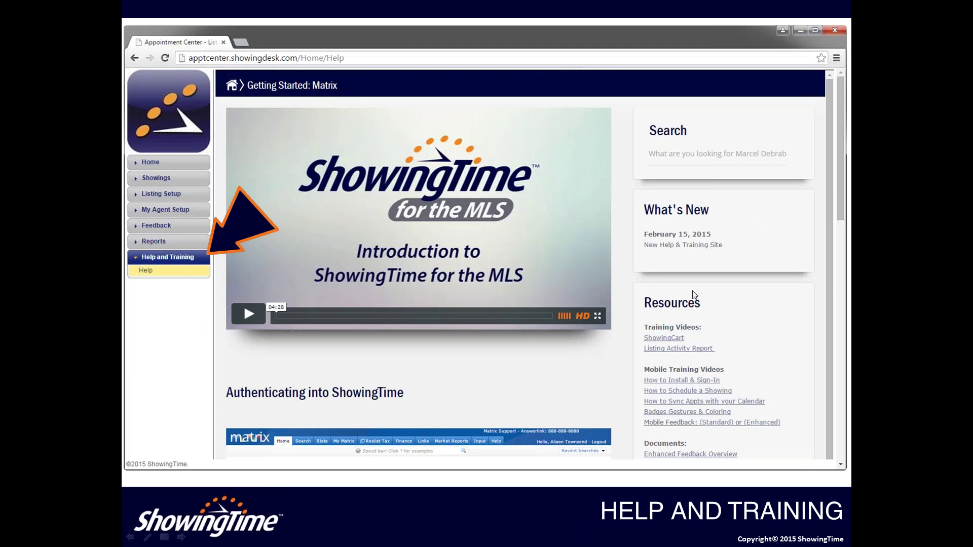
scroll(692, 288, "down", 10)
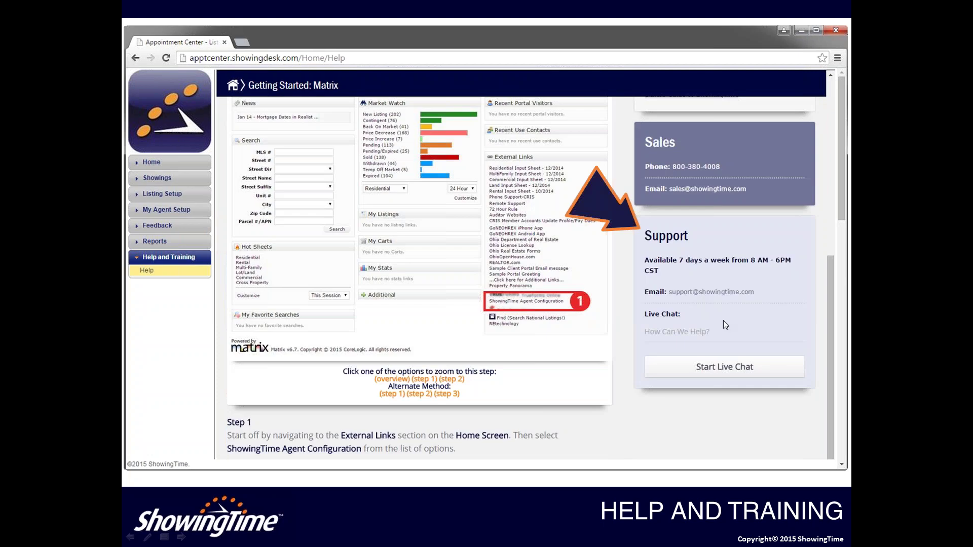